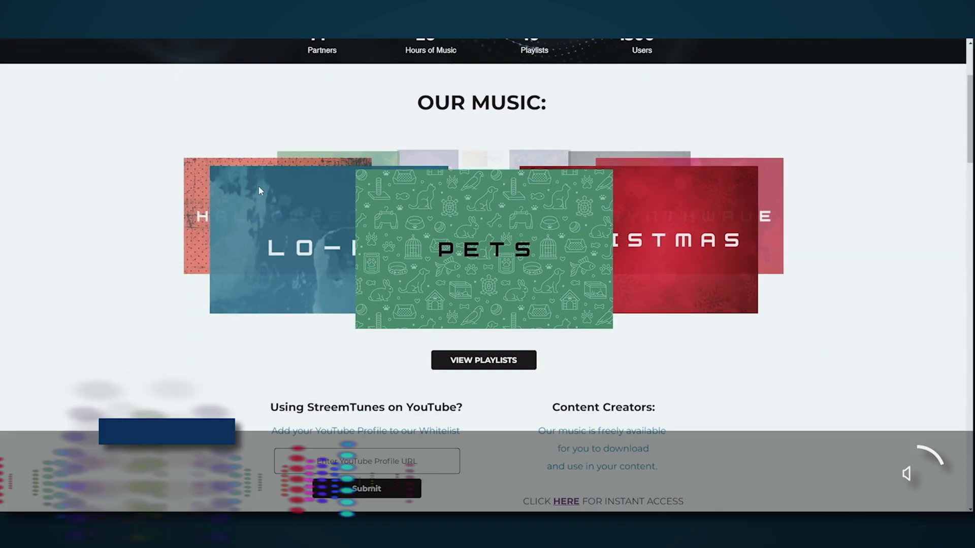
Step: Scroll through the StreemTunes Music and Education page to view the MusiCounts partnership section
{"action": "scroll", "coordinate": [258, 186], "scroll_direction": "down", "scroll_amount": 10}
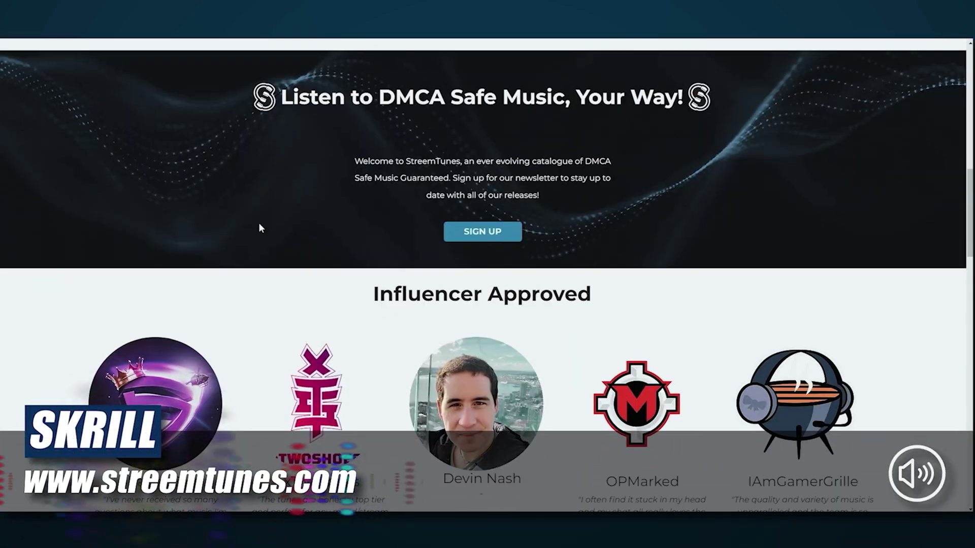
{"action": "scroll", "coordinate": [545, 195], "scroll_direction": "down", "scroll_amount": 15}
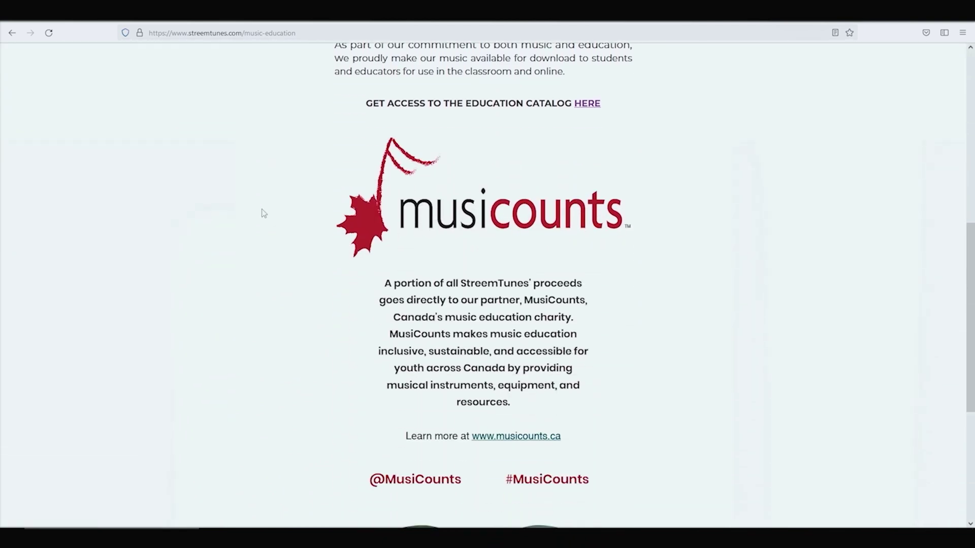
{"action": "scroll", "coordinate": [264, 212], "scroll_direction": "down", "scroll_amount": 4}
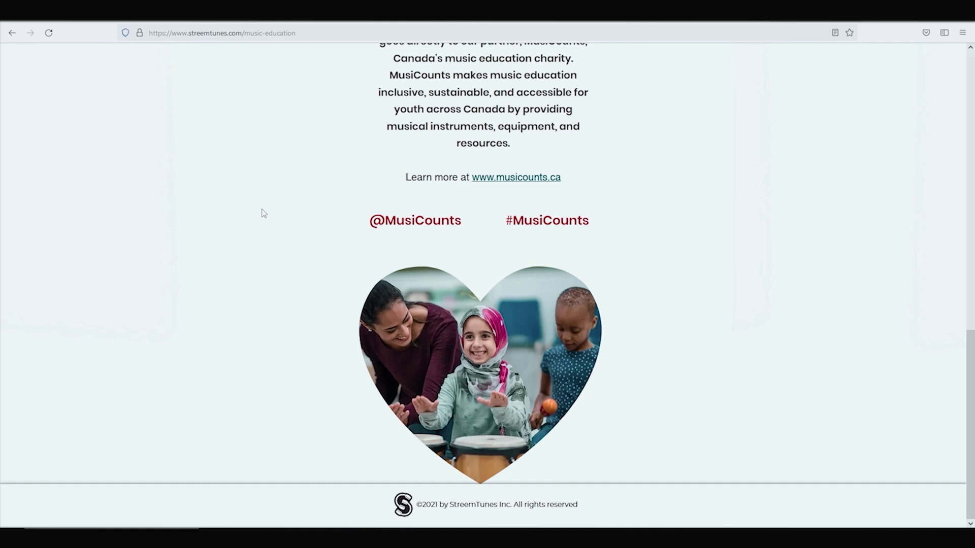
{"action": "scroll", "coordinate": [263, 212], "scroll_direction": "up", "scroll_amount": 1}
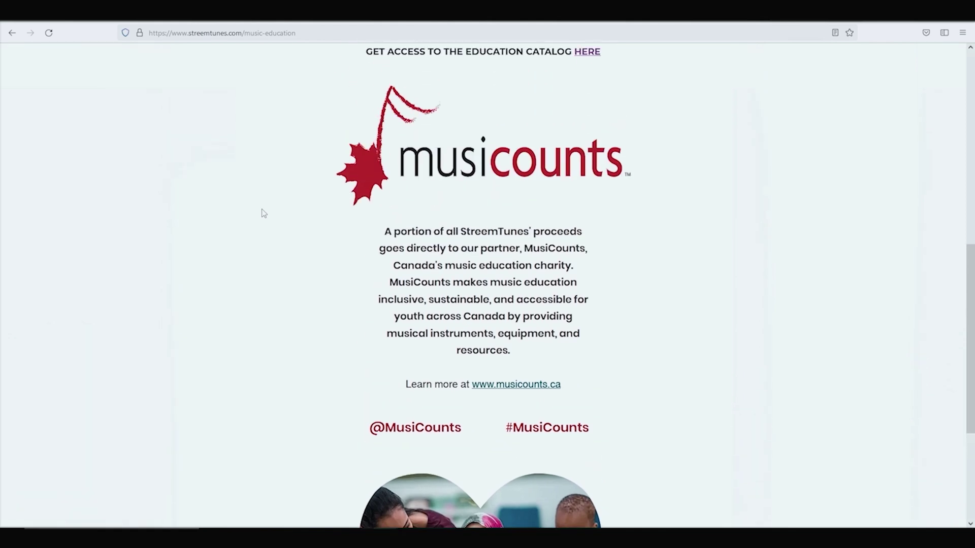
{"action": "scroll", "coordinate": [264, 212], "scroll_direction": "up", "scroll_amount": 5}
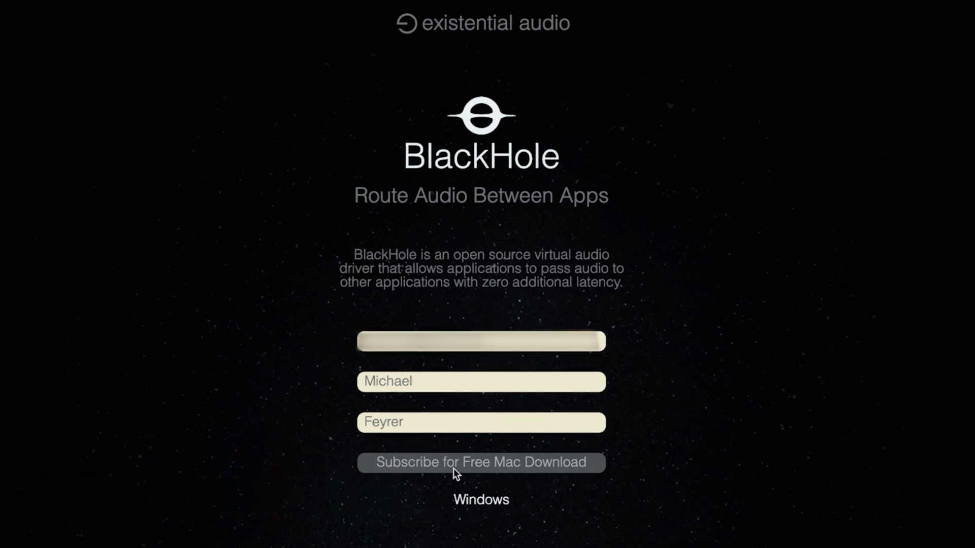
Step: Subscribe for the free Mac download, confirm via the e-mailed link, and browse the BlackHole download page
{"action": "left_click", "coordinate": [453, 468]}
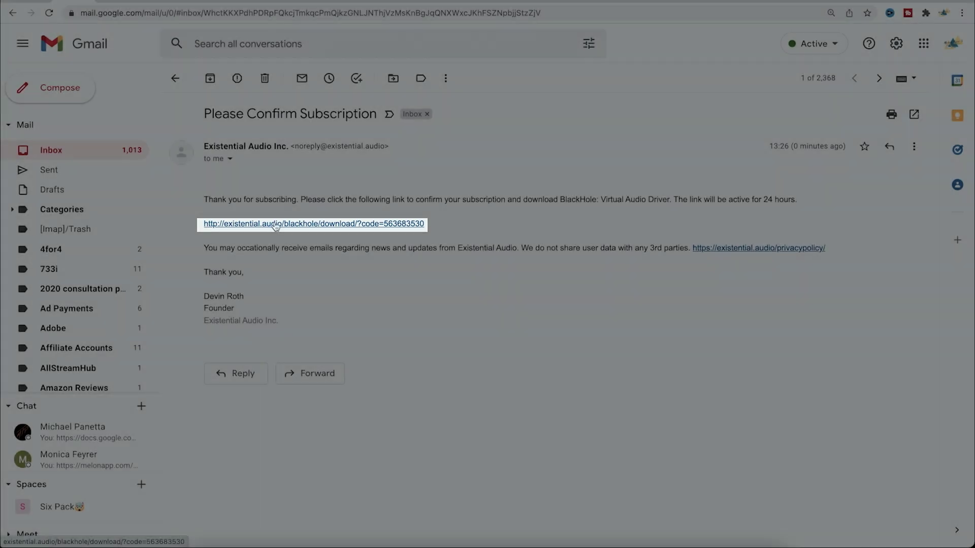
{"action": "left_click", "coordinate": [275, 224]}
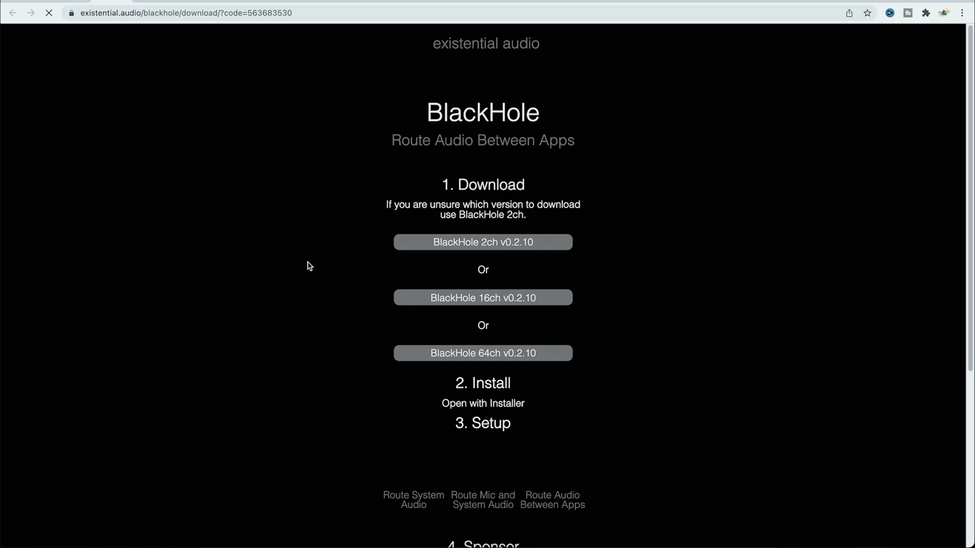
{"action": "scroll", "coordinate": [432, 268], "scroll_direction": "down", "scroll_amount": 1}
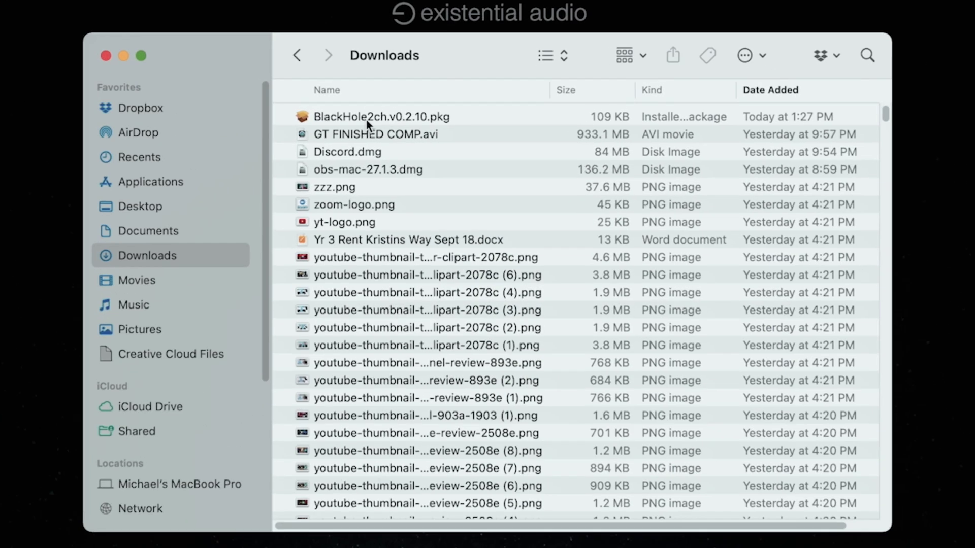
Step: Run the BlackHole 2ch v0.2.10 installer, accept the license, authorize with the password, and close
{"action": "right_click", "coordinate": [366, 118]}
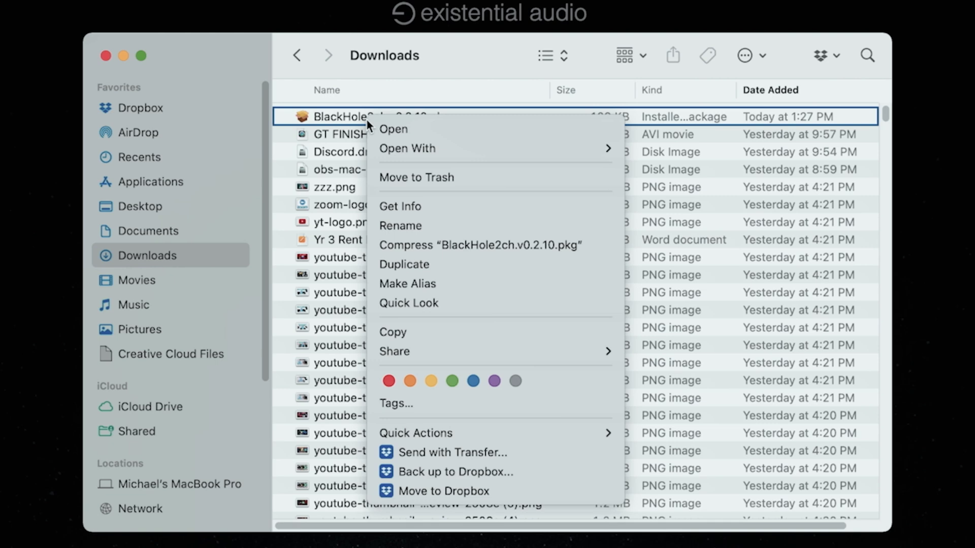
{"action": "left_click", "coordinate": [388, 130]}
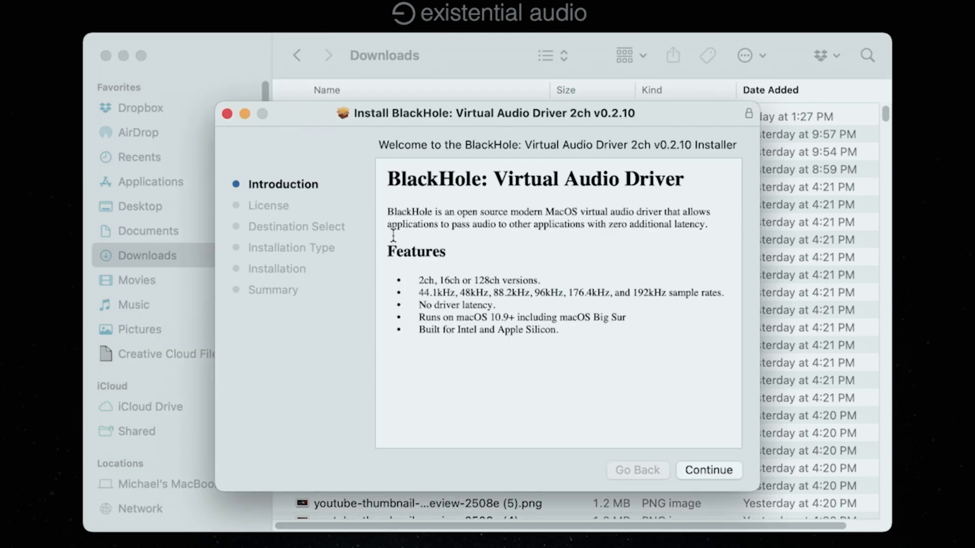
{"action": "left_click", "coordinate": [707, 471]}
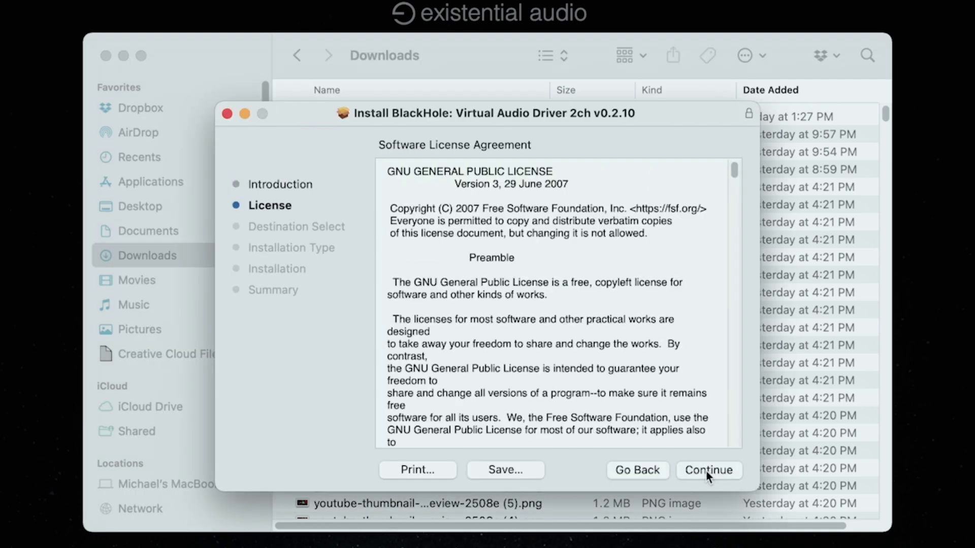
{"action": "left_click", "coordinate": [706, 471]}
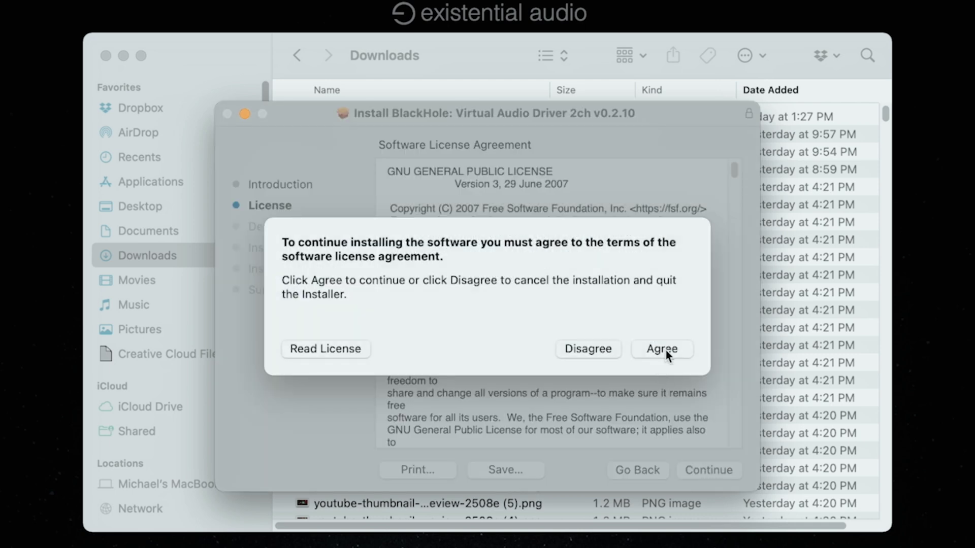
{"action": "left_click", "coordinate": [662, 347]}
{"action": "left_click", "coordinate": [708, 470]}
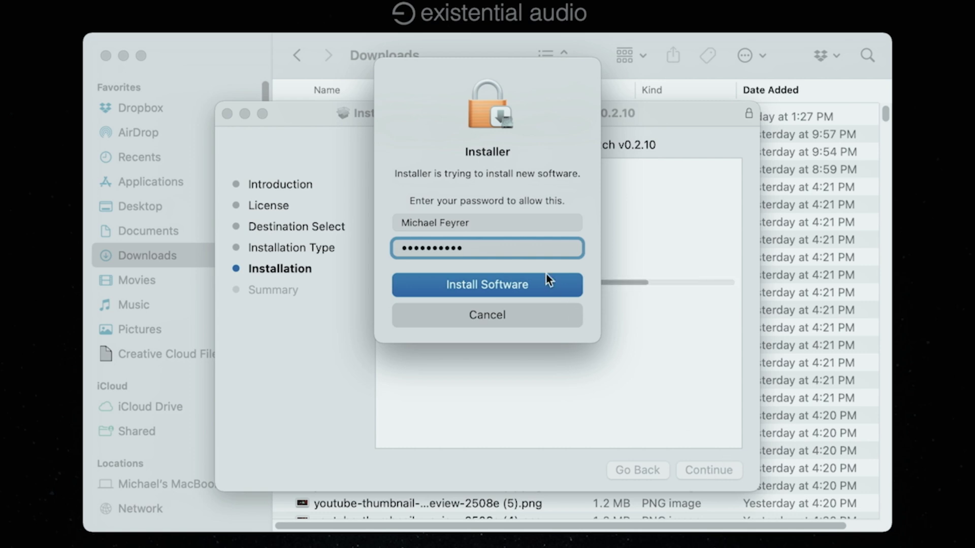
{"action": "left_click", "coordinate": [532, 282]}
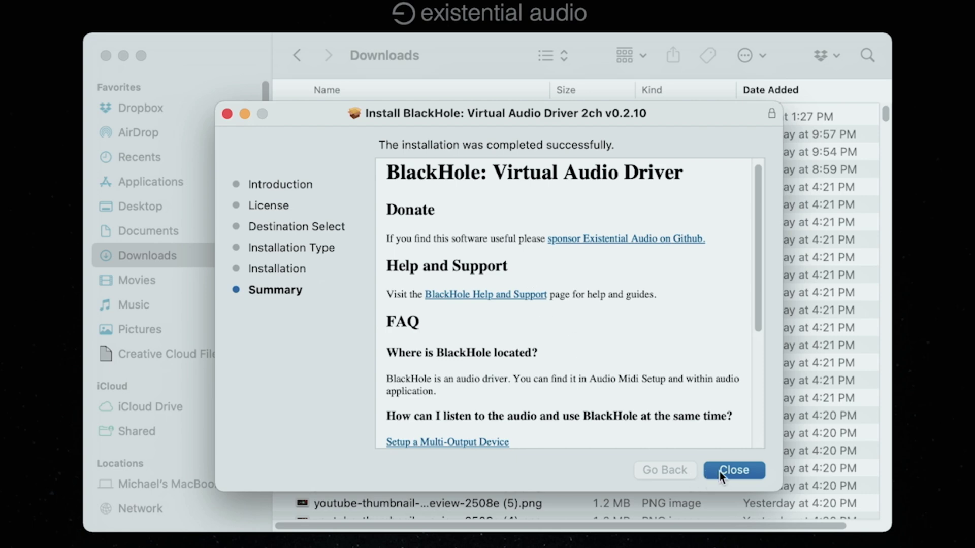
{"action": "left_click", "coordinate": [720, 471]}
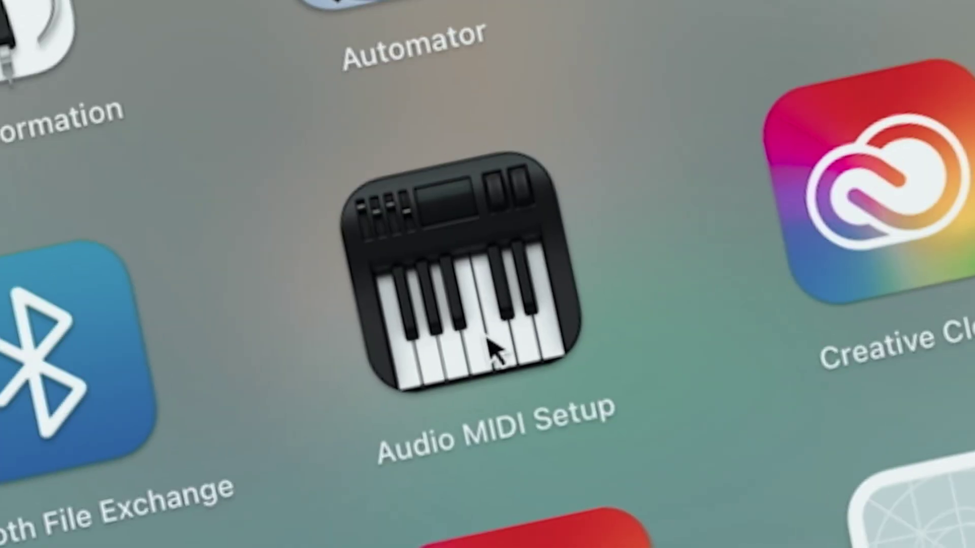
Step: In Audio MIDI Setup, create a Multi-Output Device that includes BlackHole 2ch
{"action": "left_click", "coordinate": [496, 350]}
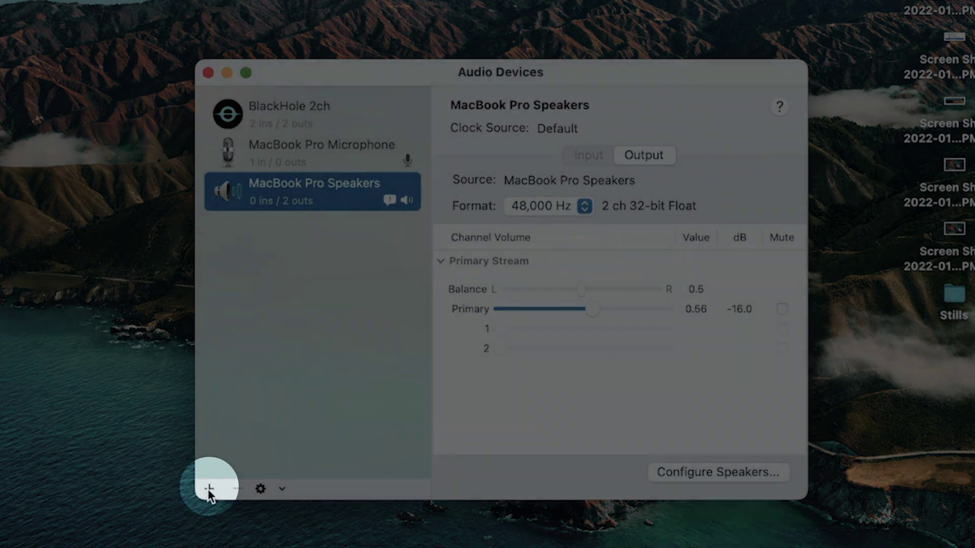
{"action": "left_click", "coordinate": [208, 489]}
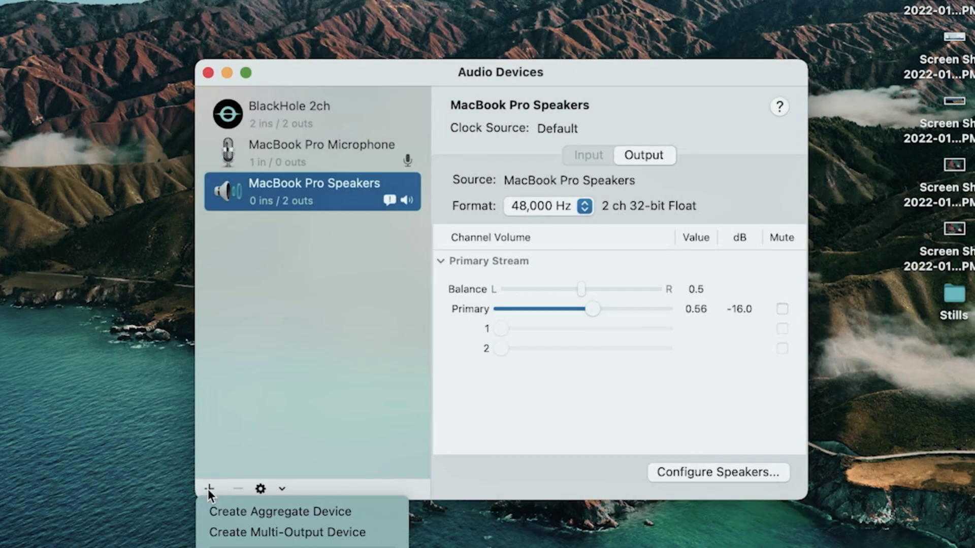
{"action": "left_click", "coordinate": [230, 527]}
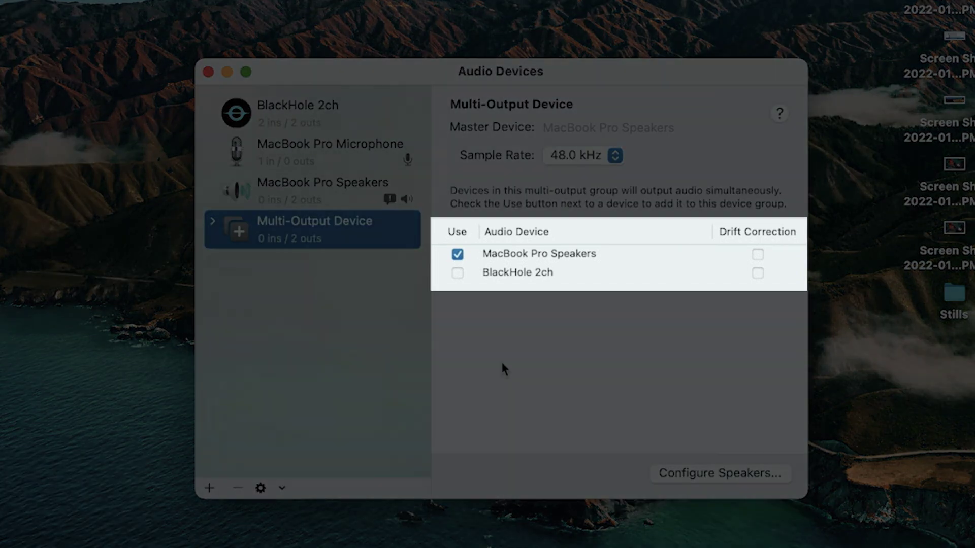
{"action": "left_click", "coordinate": [464, 286]}
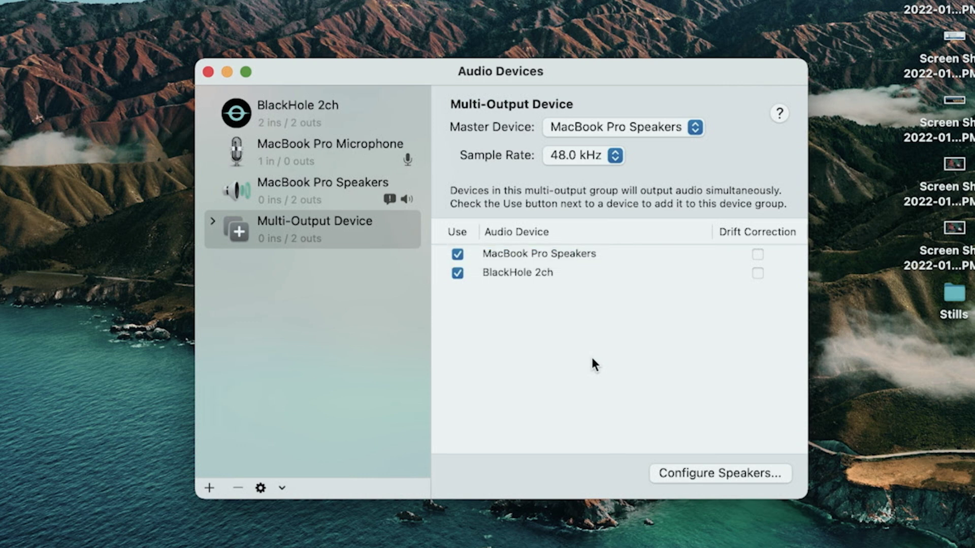
Step: Use the Multi-Output Device for sound output, keeping its default name
{"action": "right_click", "coordinate": [336, 244]}
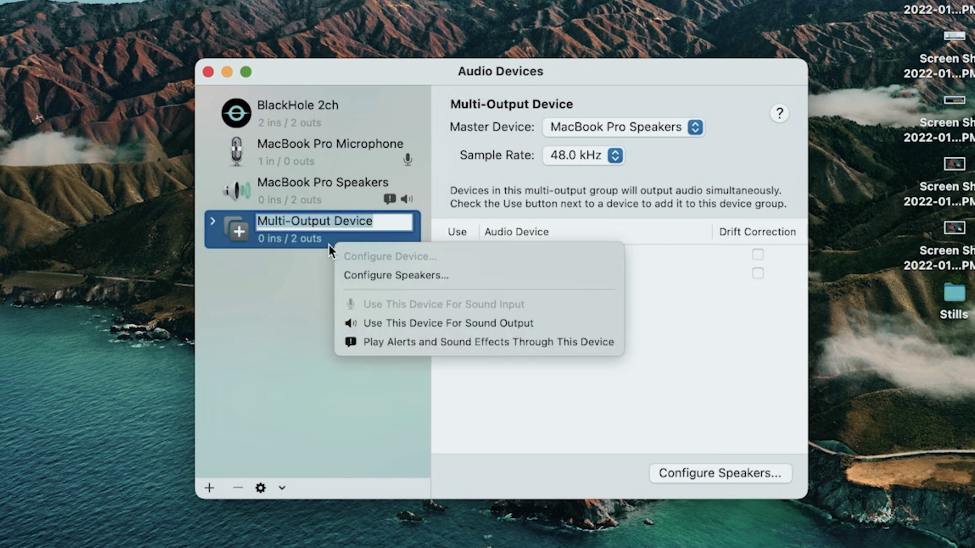
{"action": "left_click", "coordinate": [402, 325]}
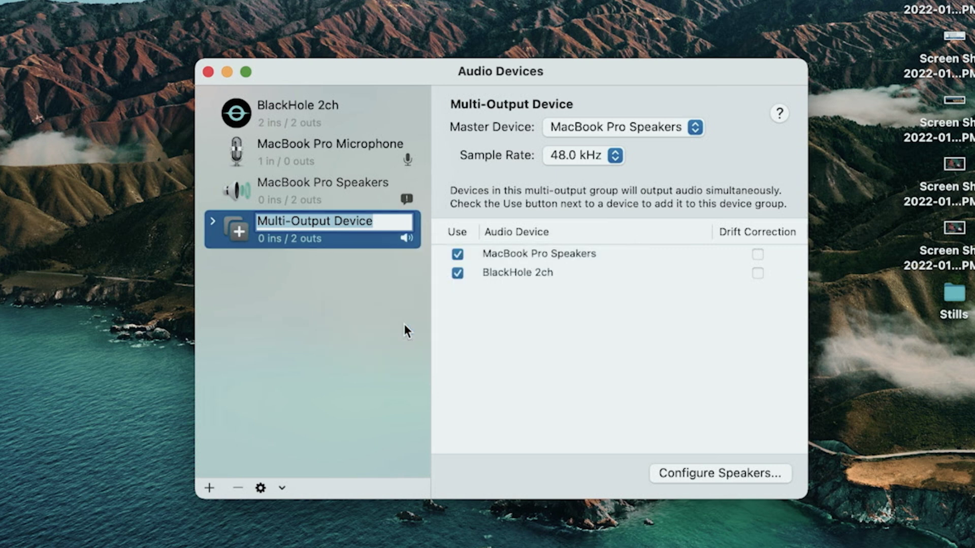
{"action": "key", "text": "Return"}
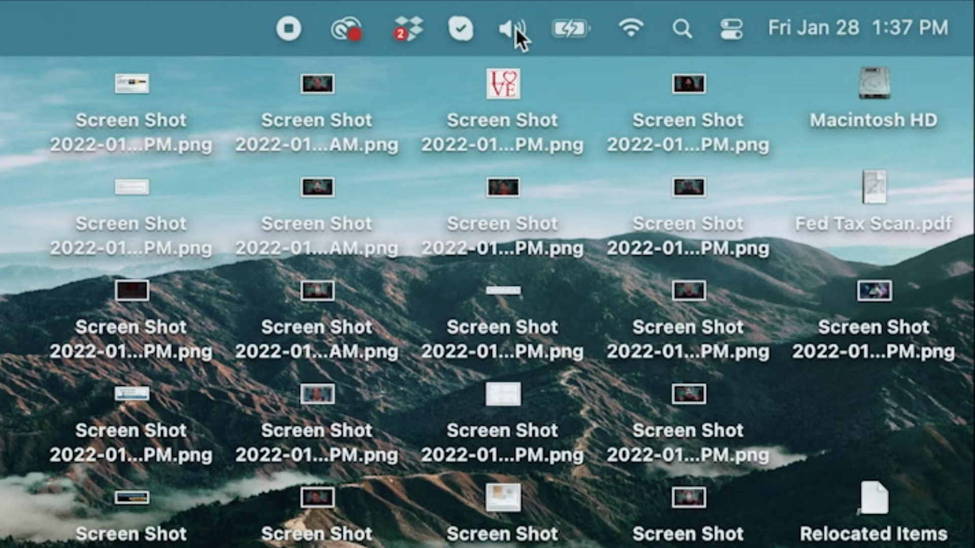
Step: Open the menu-bar Sound menu to confirm Multi-Output Device is the output
{"action": "left_click", "coordinate": [516, 28]}
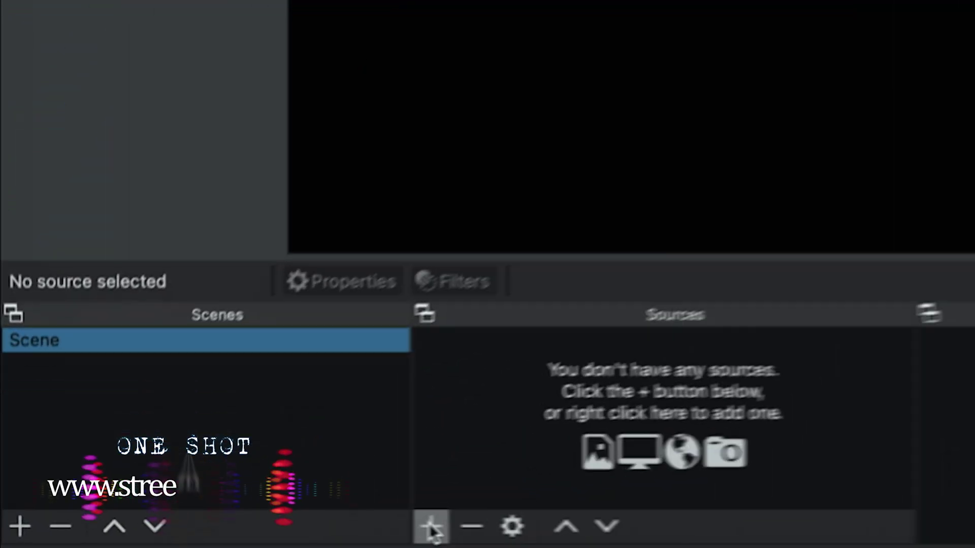
Step: Add an Audio Output Capture source named 'Desktop' with its device set to BlackHole 2ch
{"action": "left_click", "coordinate": [160, 528]}
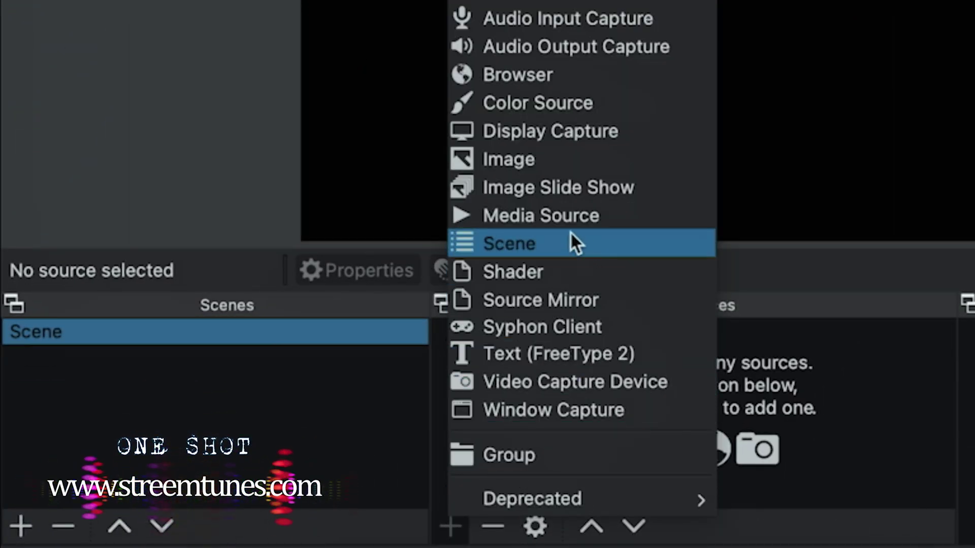
{"action": "left_click", "coordinate": [562, 45]}
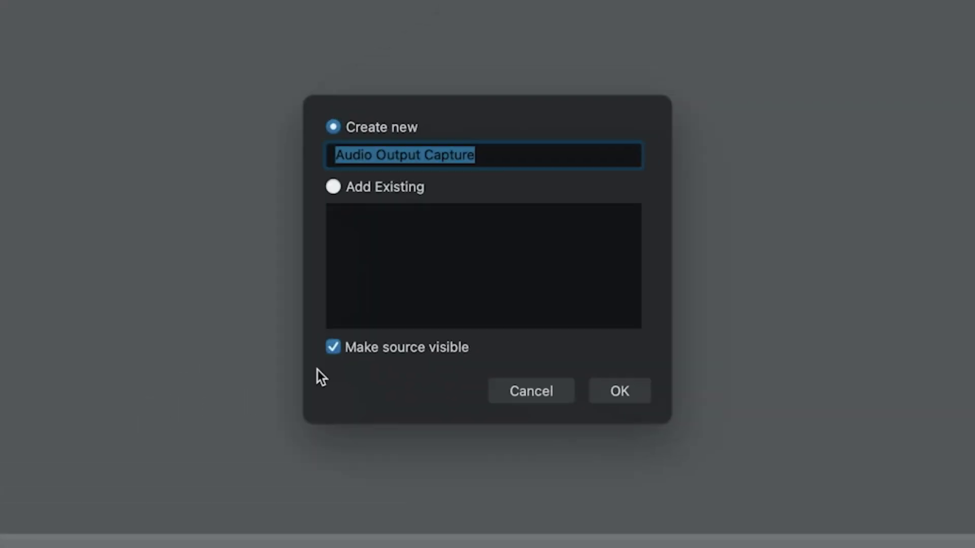
{"action": "type", "text": "Desktop"}
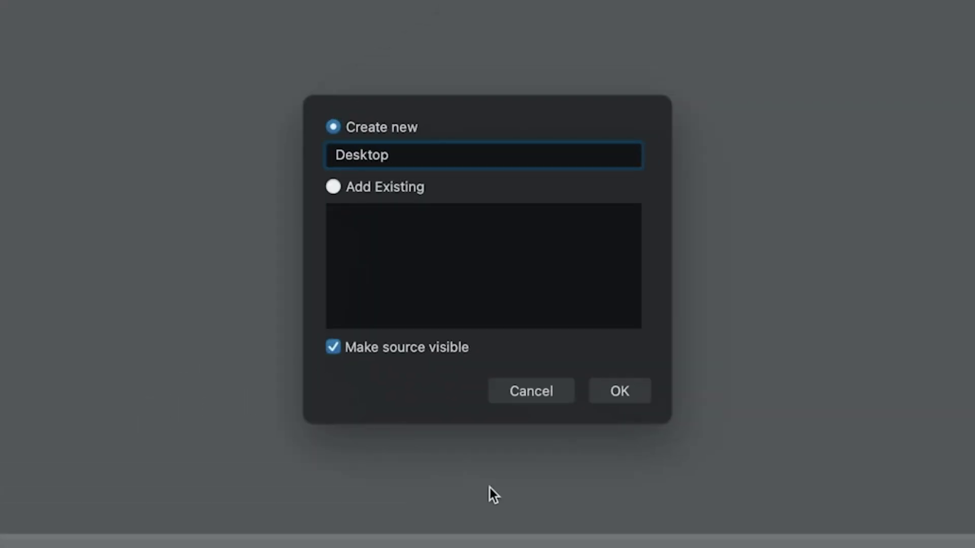
{"action": "left_click", "coordinate": [630, 390]}
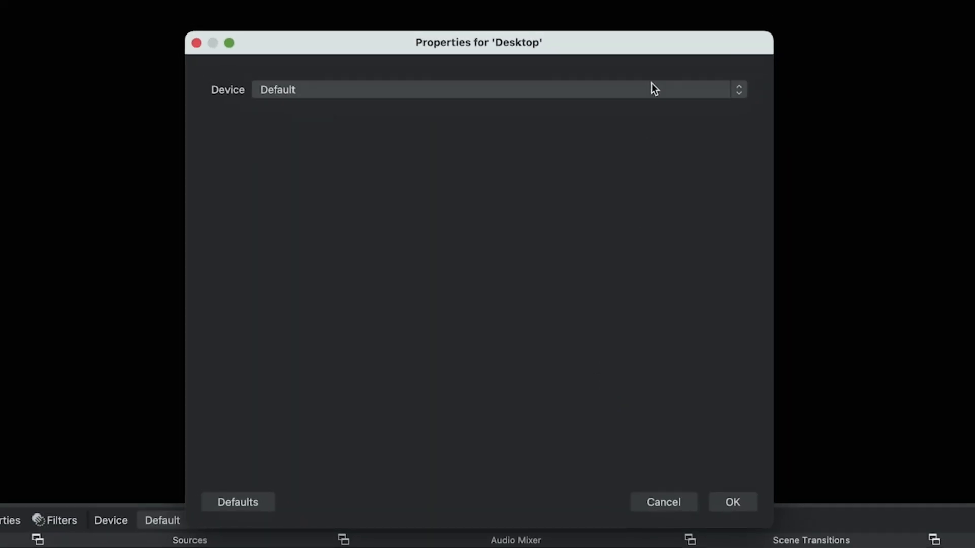
{"action": "left_click", "coordinate": [651, 87]}
{"action": "left_click", "coordinate": [326, 105]}
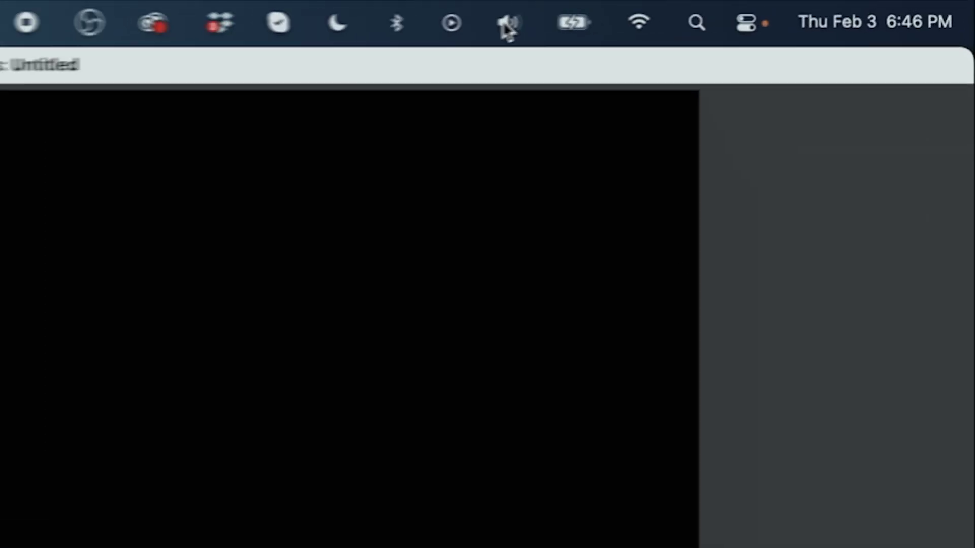
Step: Raise the system volume to maximum and select Multi-Output Device as the sound output
{"action": "left_click", "coordinate": [772, 10]}
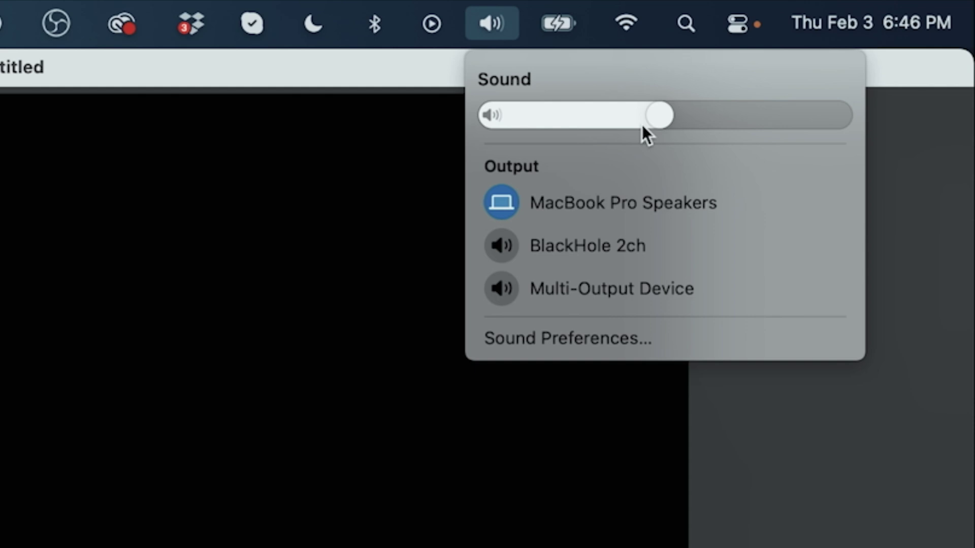
{"action": "left_click_drag", "start_coordinate": [658, 118], "coordinate": [971, 100]}
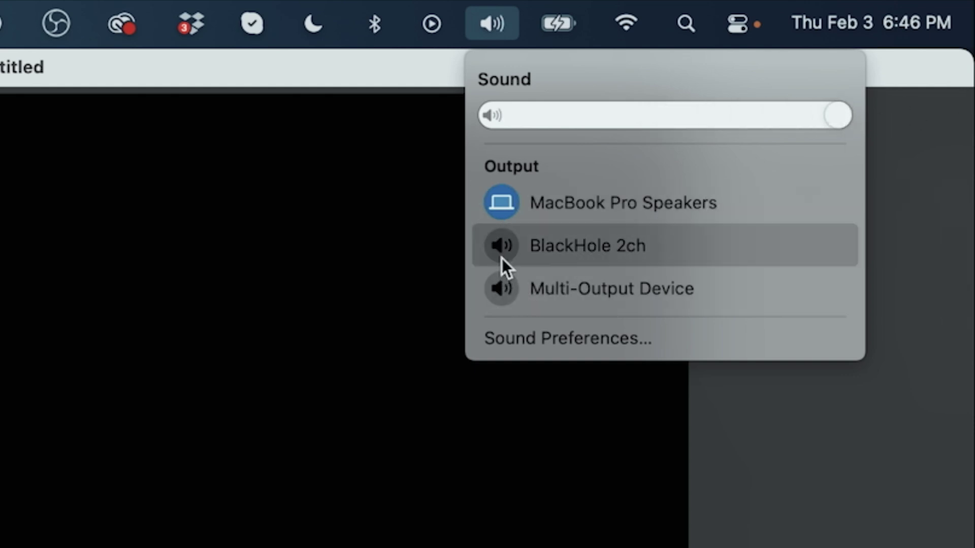
{"action": "left_click", "coordinate": [505, 302]}
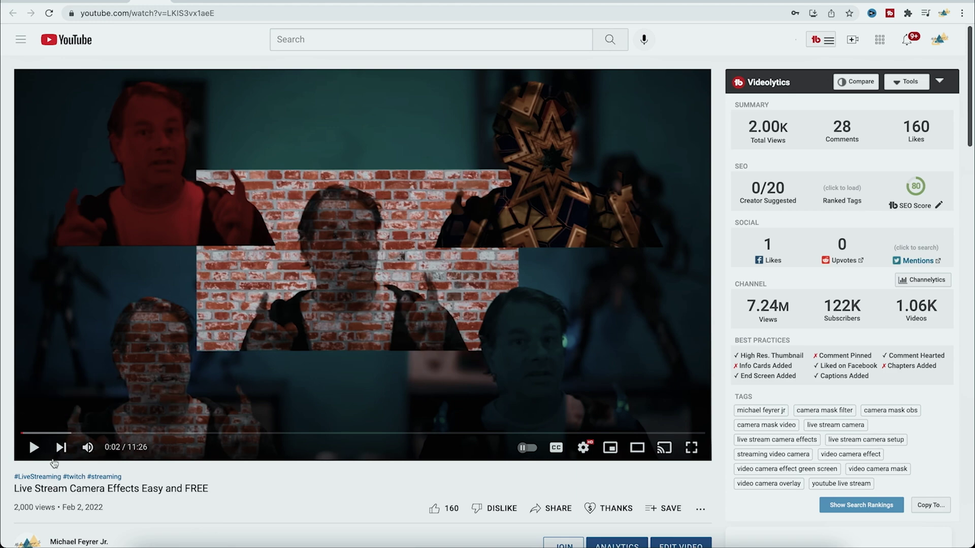
Step: Play the YouTube video and lower the Desktop fader to -7.2 dB
{"action": "left_click", "coordinate": [34, 447]}
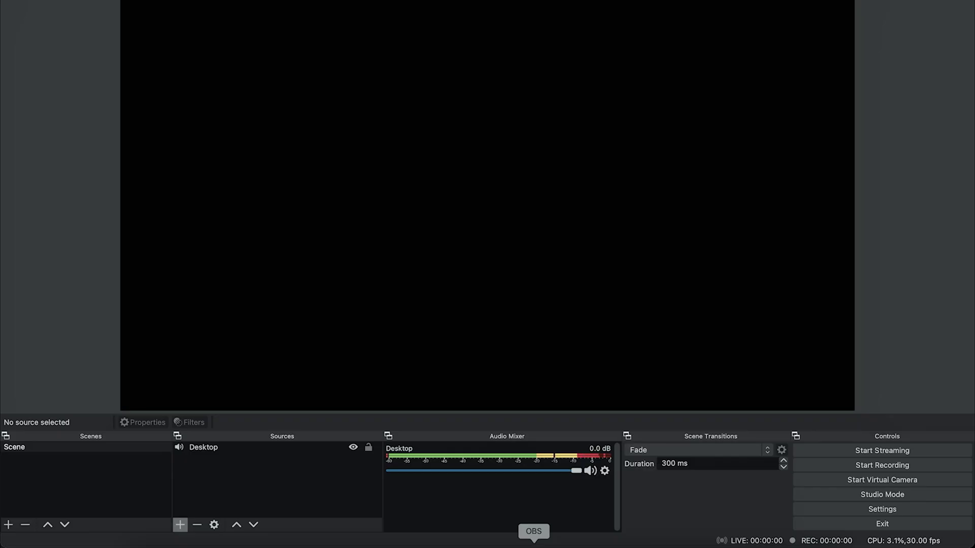
{"action": "left_click_drag", "start_coordinate": [577, 475], "coordinate": [527, 477]}
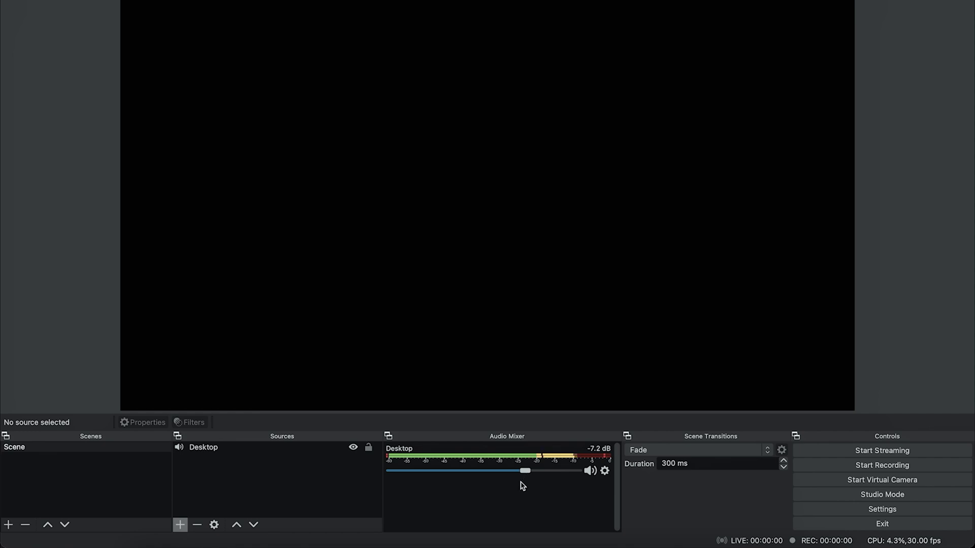